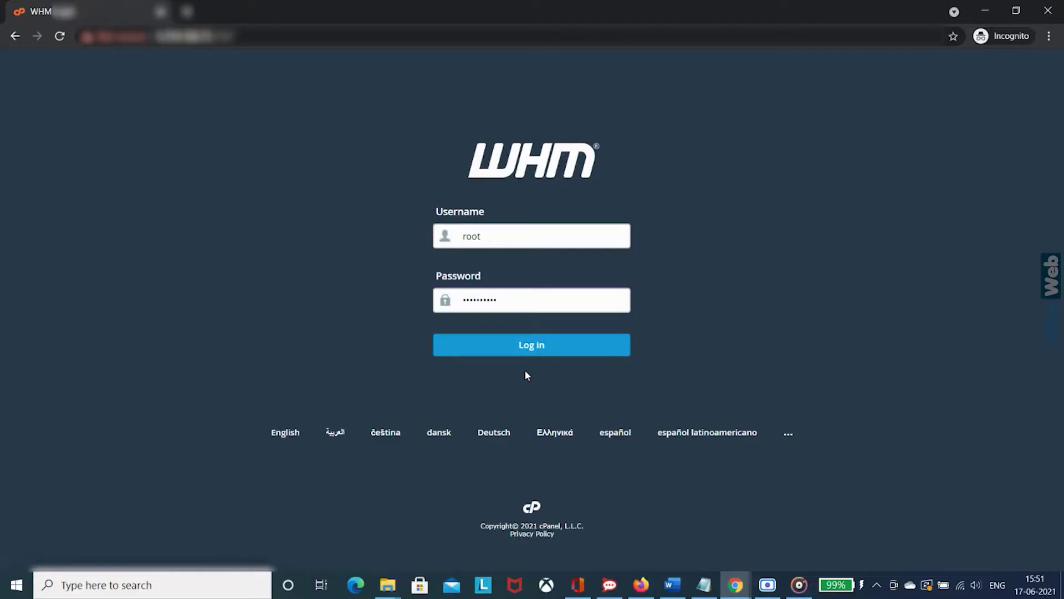
# Sign in to WHM as root and open the Terminal page through the sidebar search.
pyautogui.click(527, 353)
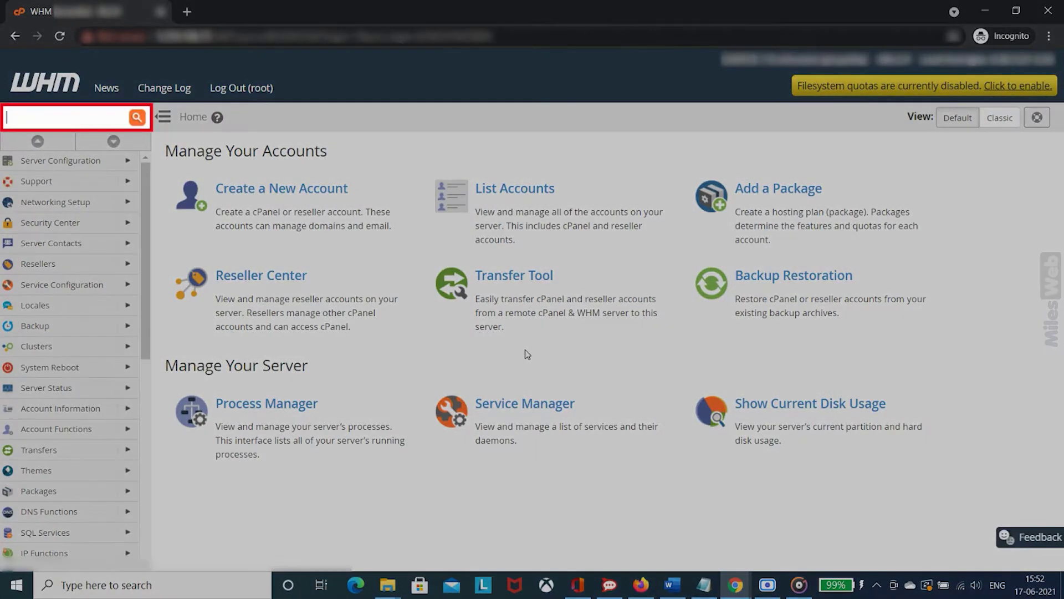
pyautogui.click(81, 111)
pyautogui.write('T')
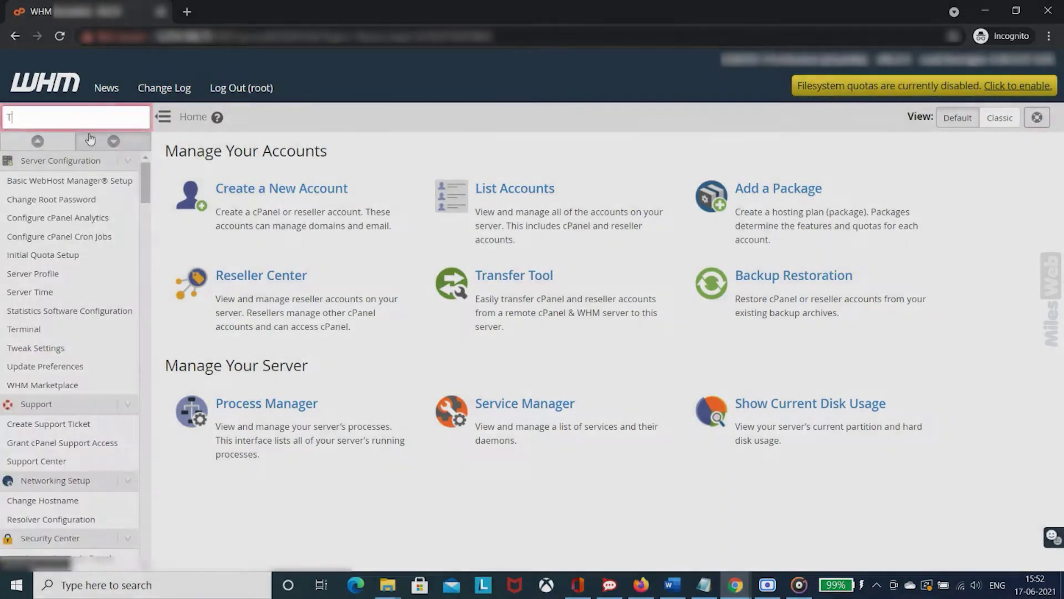
pyautogui.write('erminal')
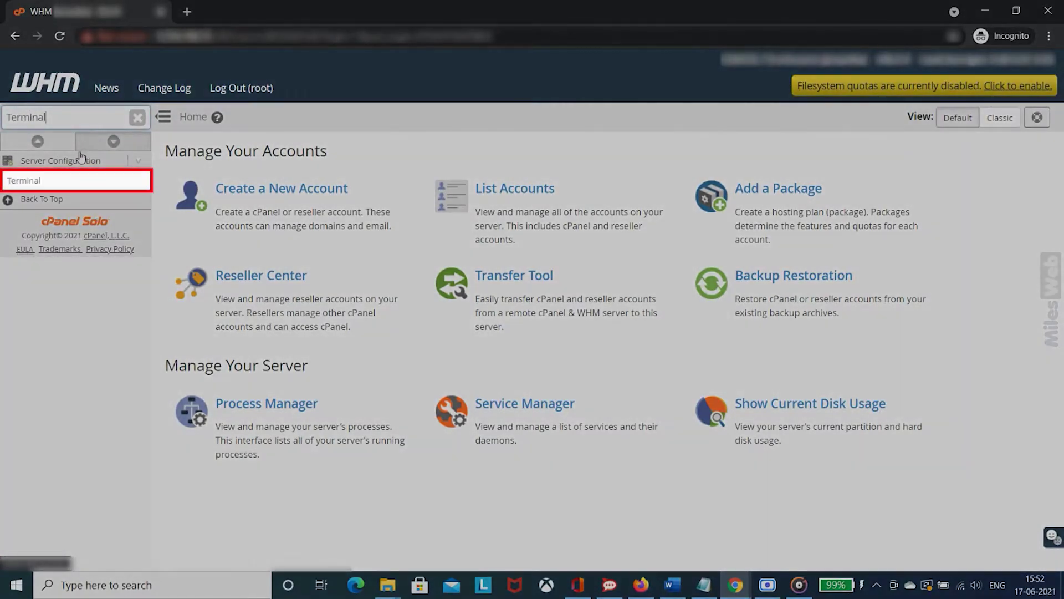
pyautogui.click(53, 182)
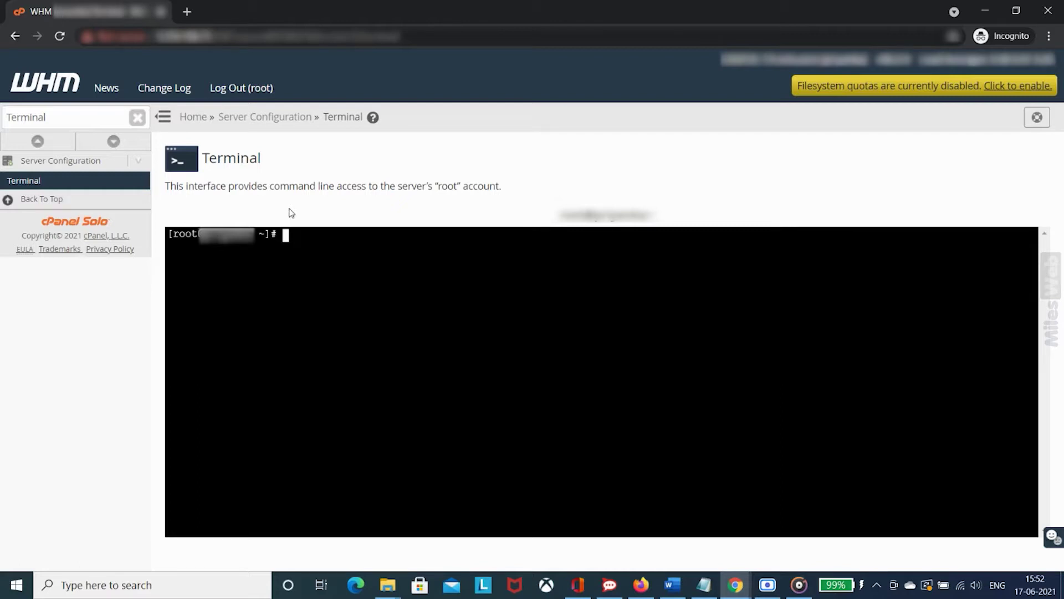
# Install ea-ruby24-mod_passenger and ea-apache24-mod_env with yum, confirming the 18-package transaction.
pyautogui.write('yum install ea-ruby24-mod_passenger ea-apache24-mod_env')
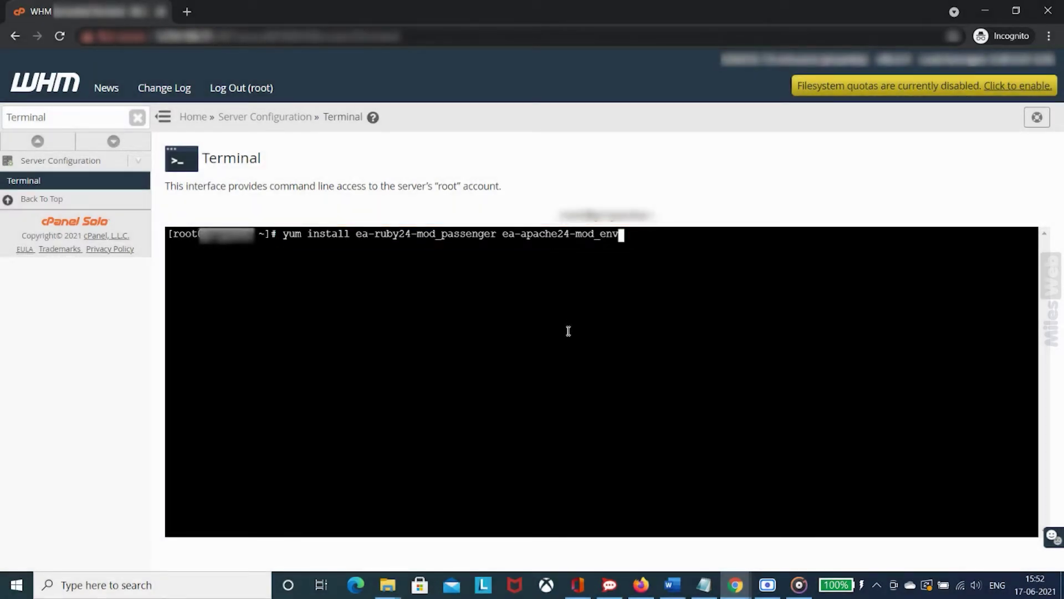
pyautogui.press('Return')
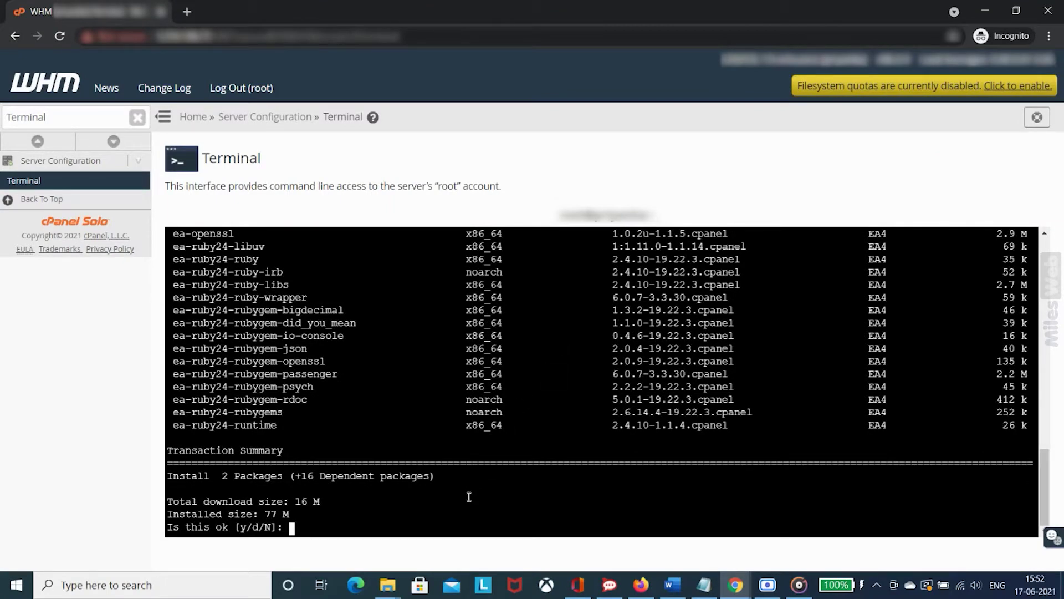
pyautogui.write('y')
pyautogui.press('Return')
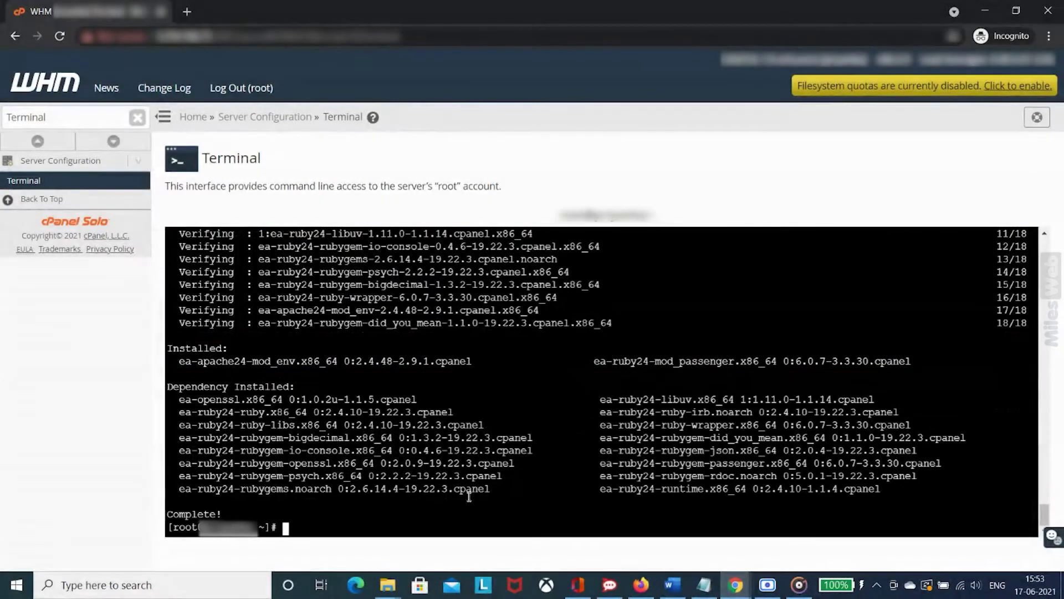
# Run 'yum install ea-nodejs10' and confirm with y to install Node.js 10.24.1.
pyautogui.write('yum install ea-nodejs10')
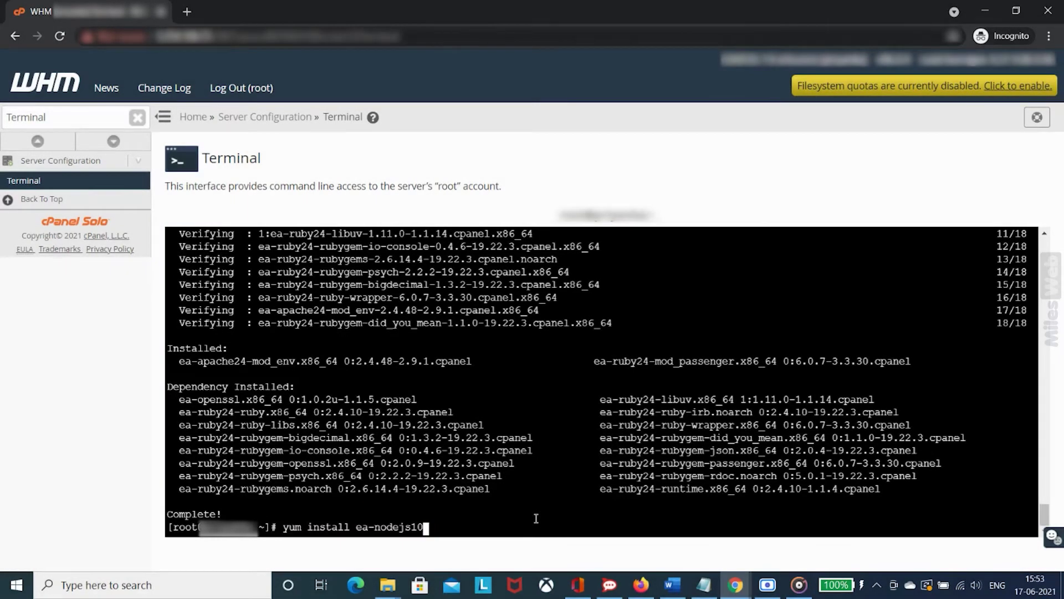
pyautogui.press('Return')
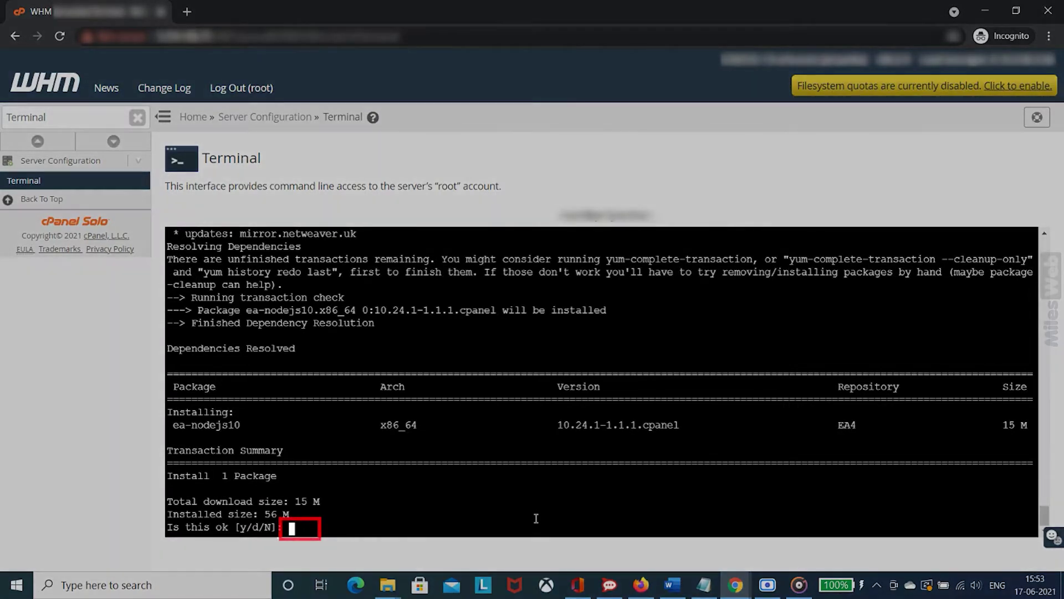
pyautogui.write('y')
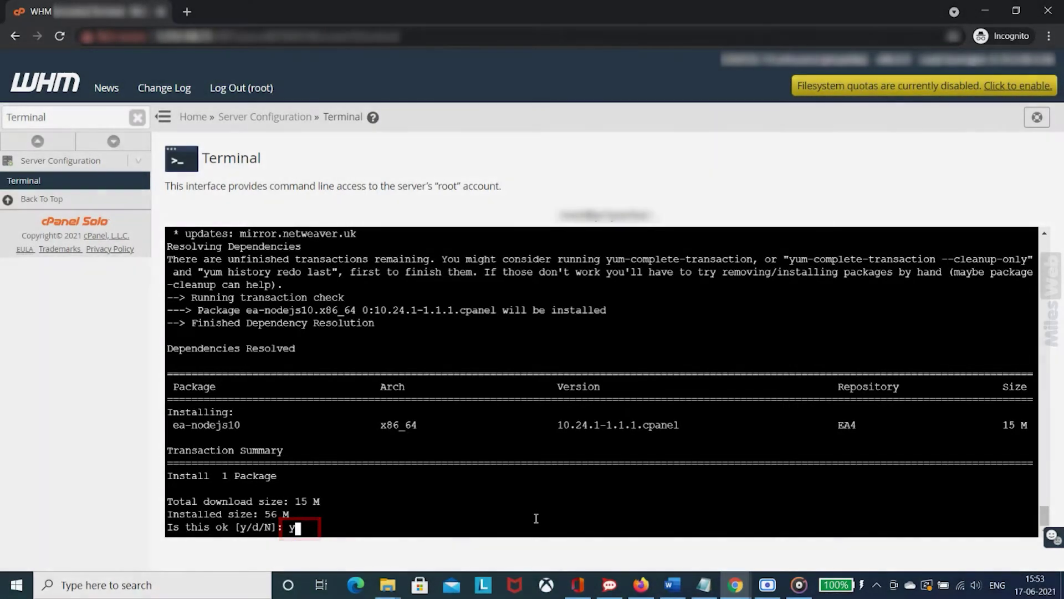
pyautogui.press('Return')
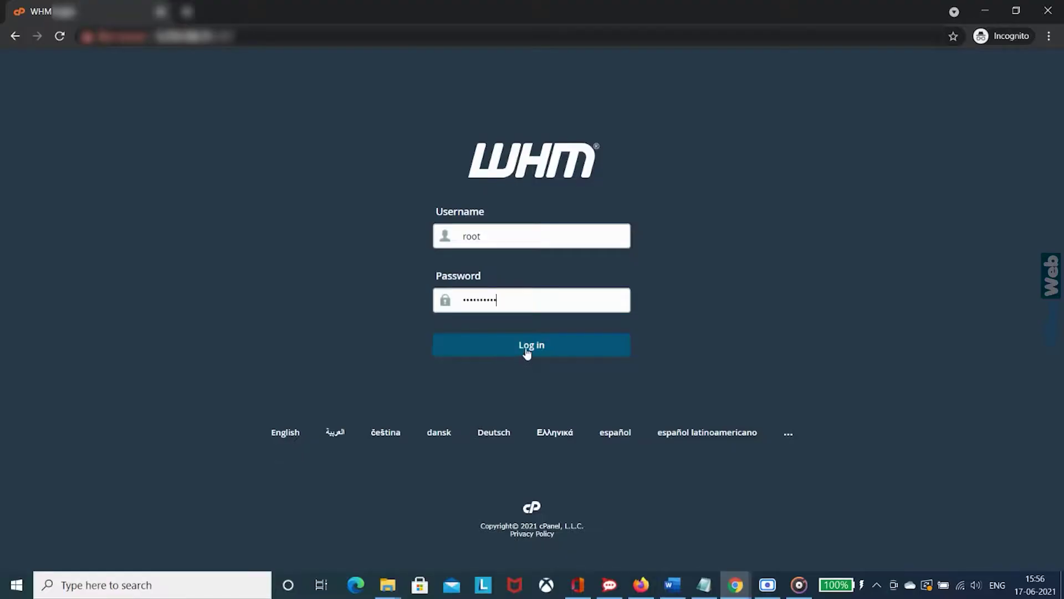
# Sign back in to WHM as root and open the Software category page.
pyautogui.click(526, 352)
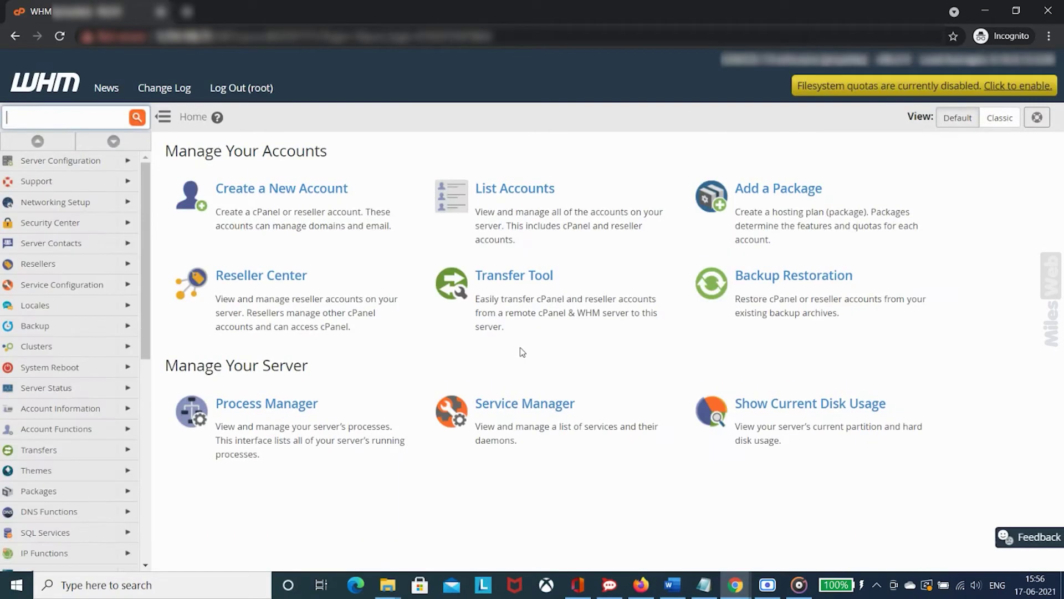
pyautogui.scroll(-3, 111, 421)
pyautogui.click(61, 515)
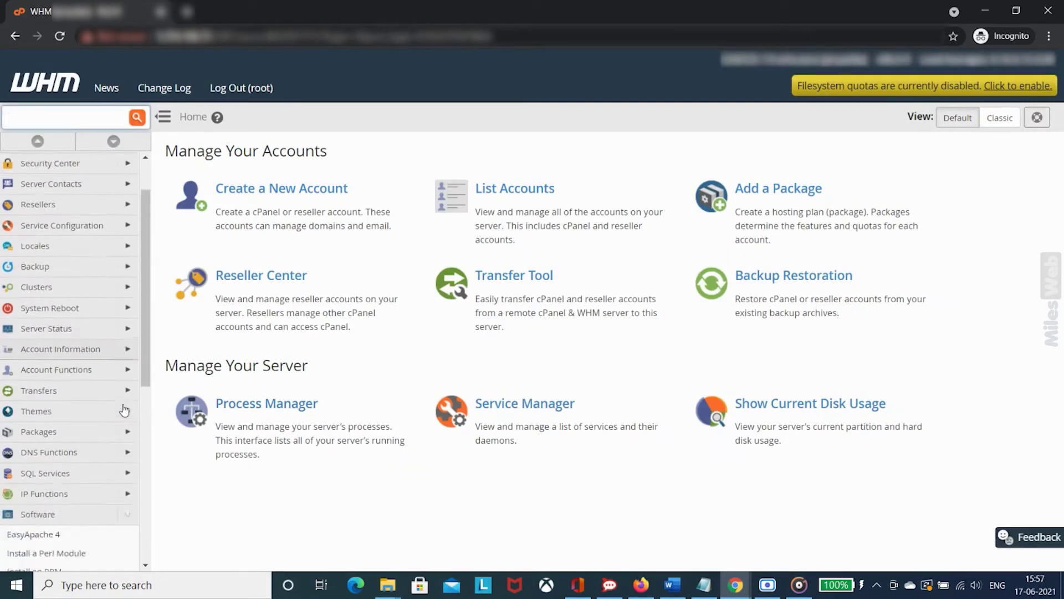
pyautogui.click(69, 437)
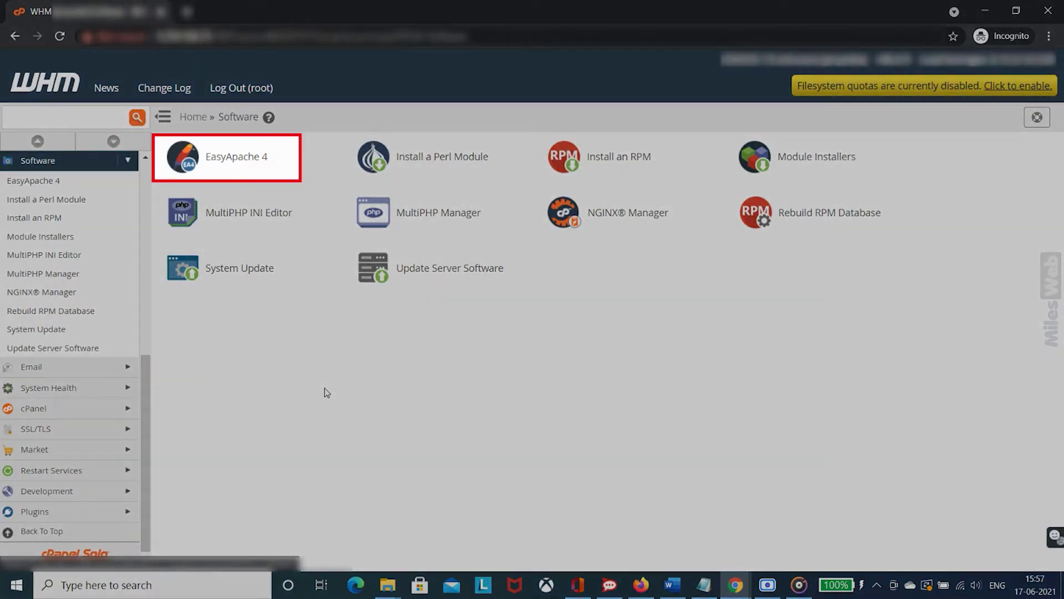
# In EasyApache 4, customize the current profile and toggle the mod_env Apache module to install.
pyautogui.click(252, 166)
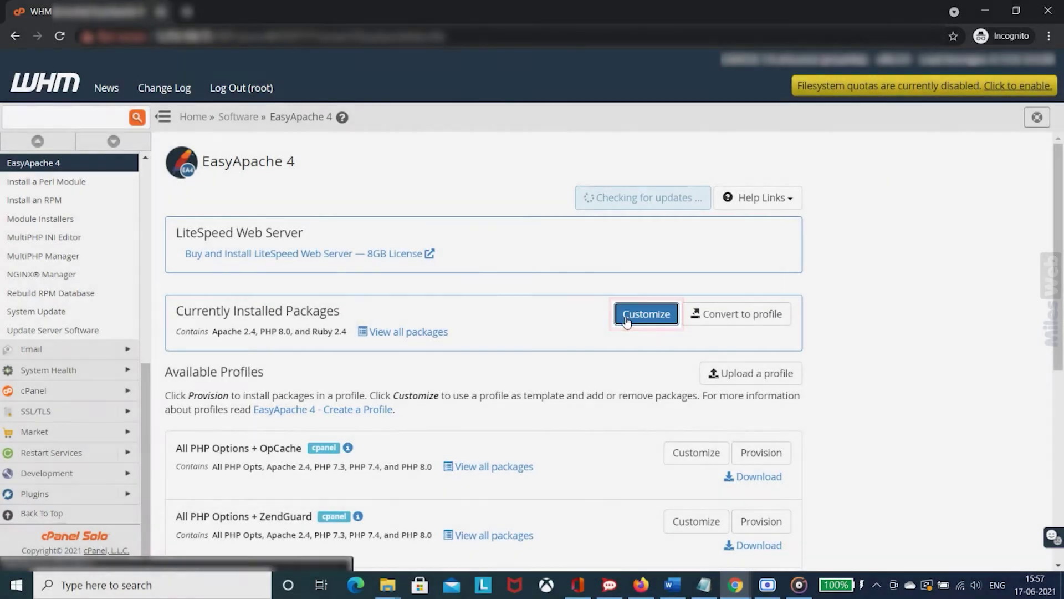
pyautogui.click(625, 320)
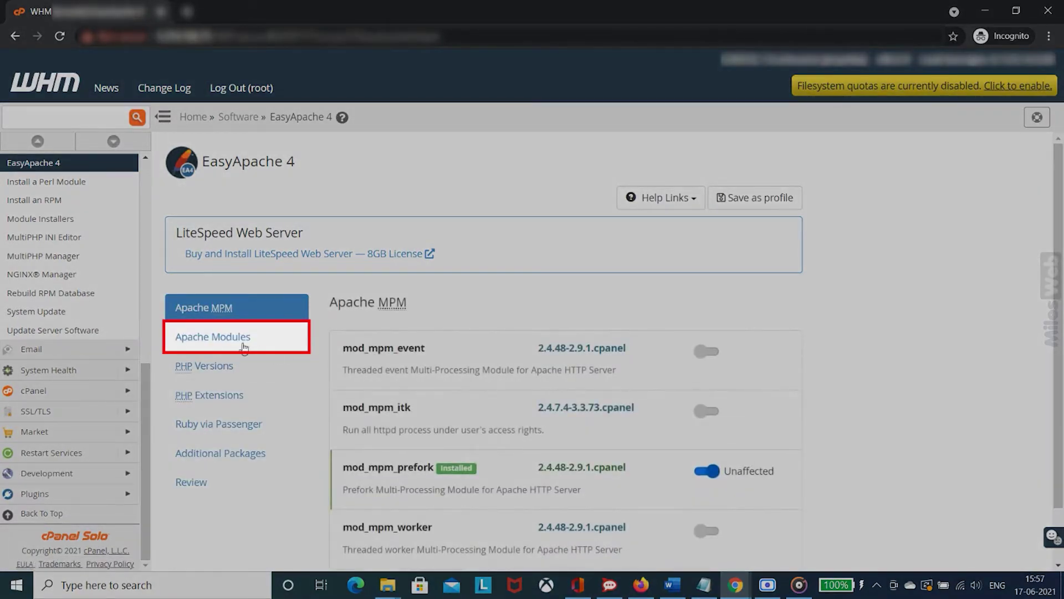
pyautogui.click(244, 345)
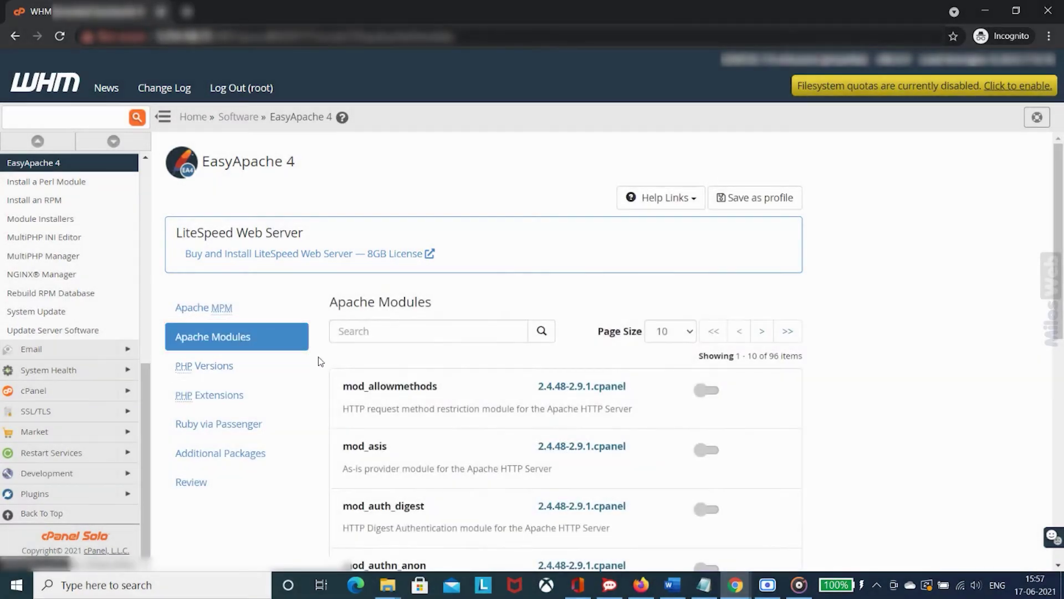
pyautogui.click(481, 327)
pyautogui.write('mod_env')
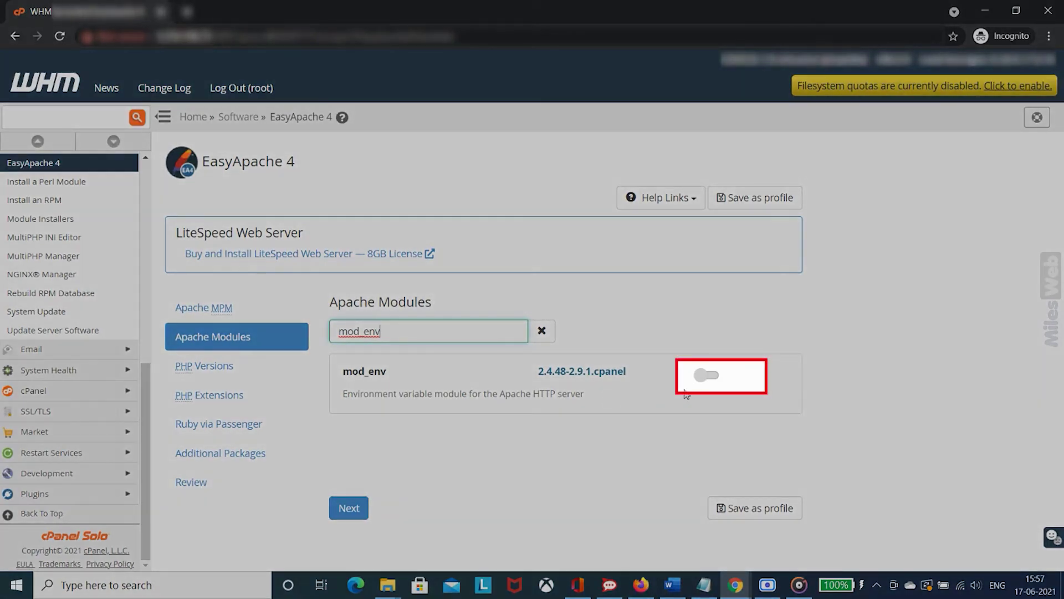
pyautogui.click(703, 380)
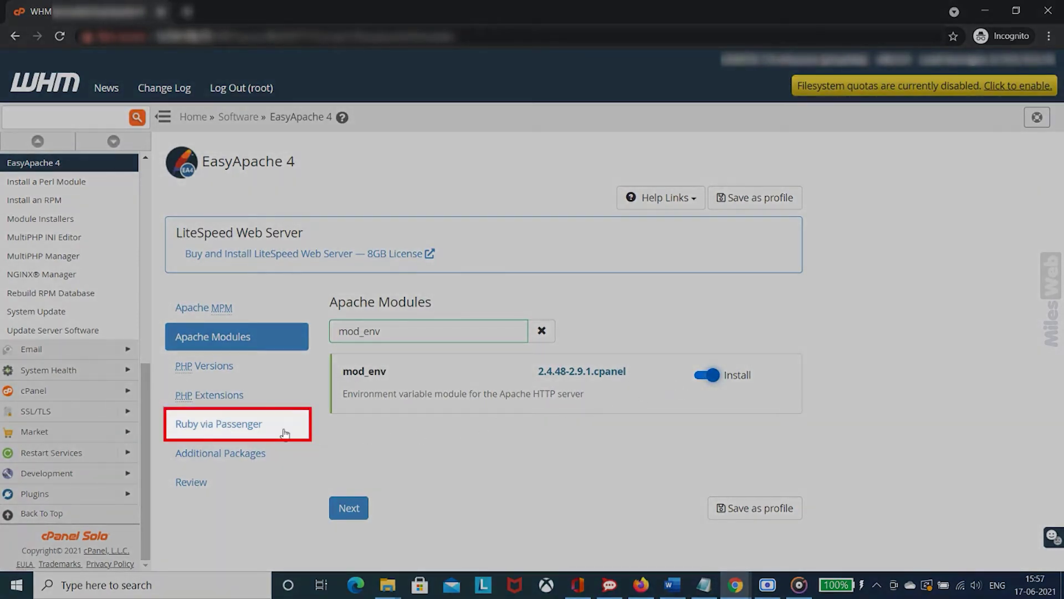
# Toggle ruby27-mod_passenger on under Ruby via Passenger and confirm ruby27-ruby-devel is set to install.
pyautogui.click(284, 432)
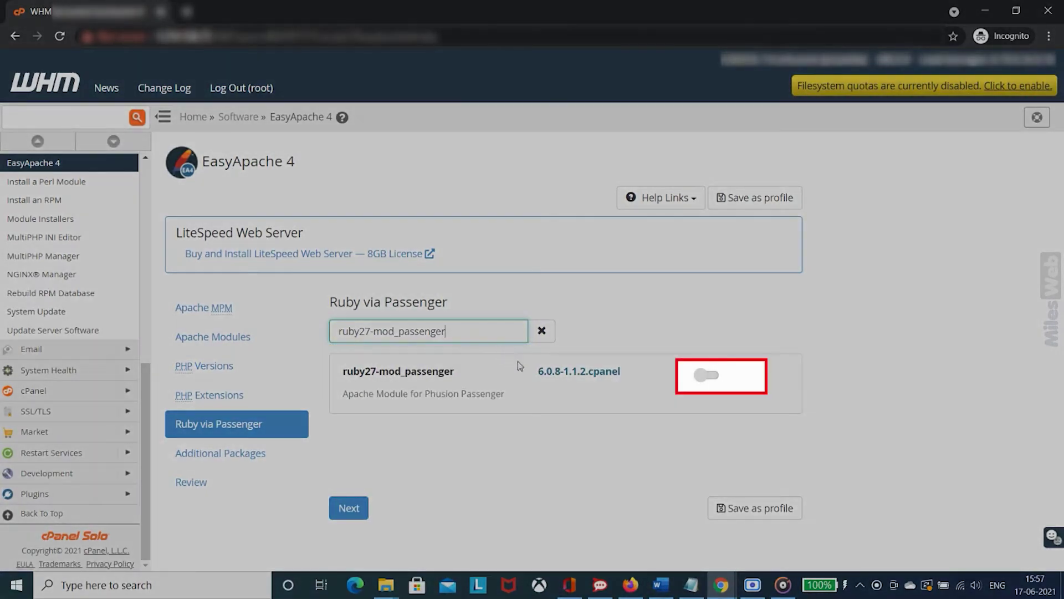
pyautogui.click(710, 378)
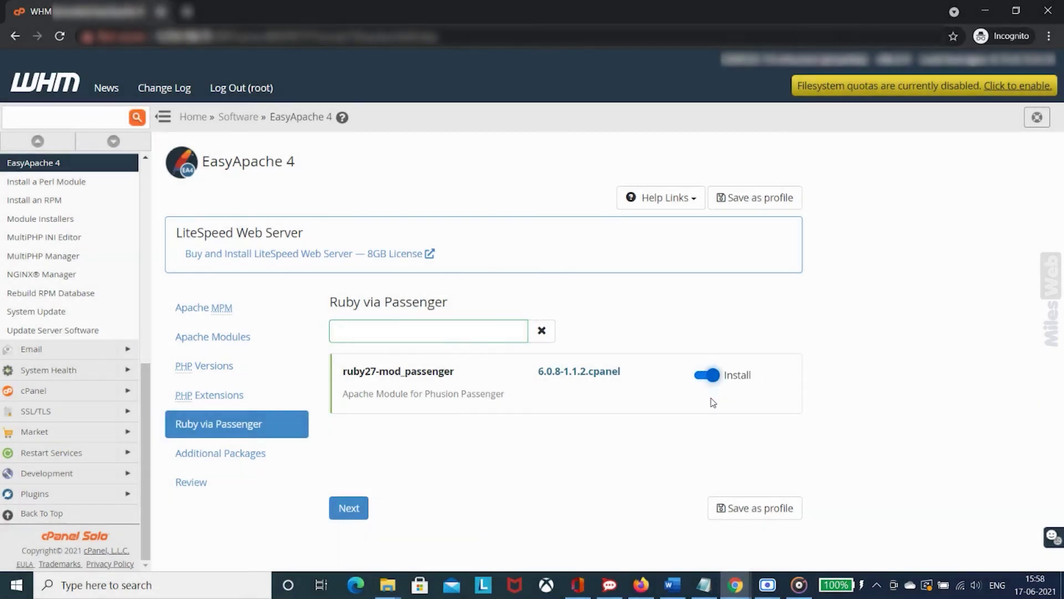
pyautogui.click(484, 331)
pyautogui.write('ruby27-ruby-devel')
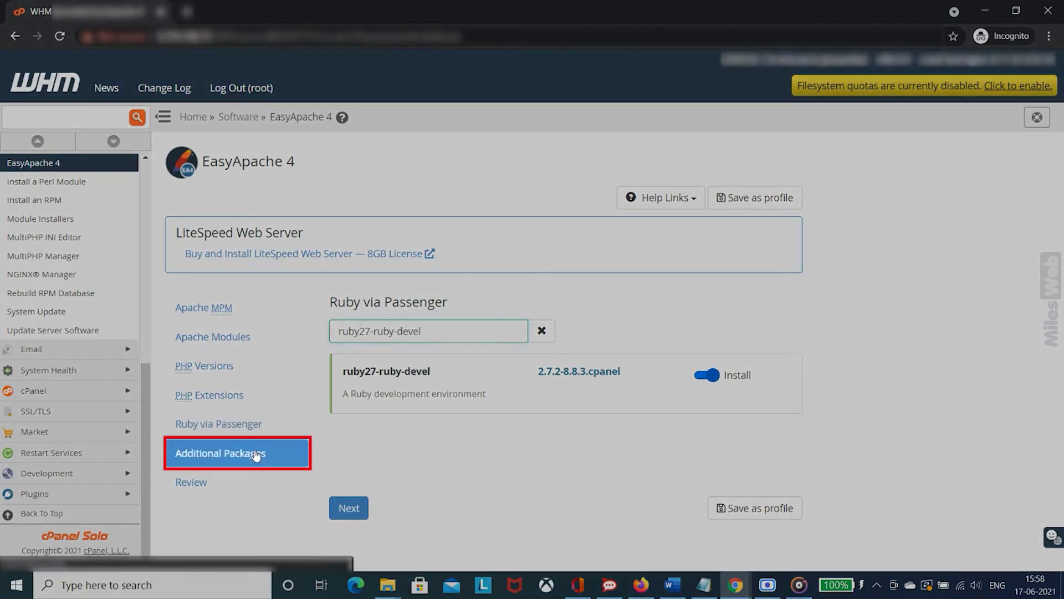
pyautogui.click(256, 455)
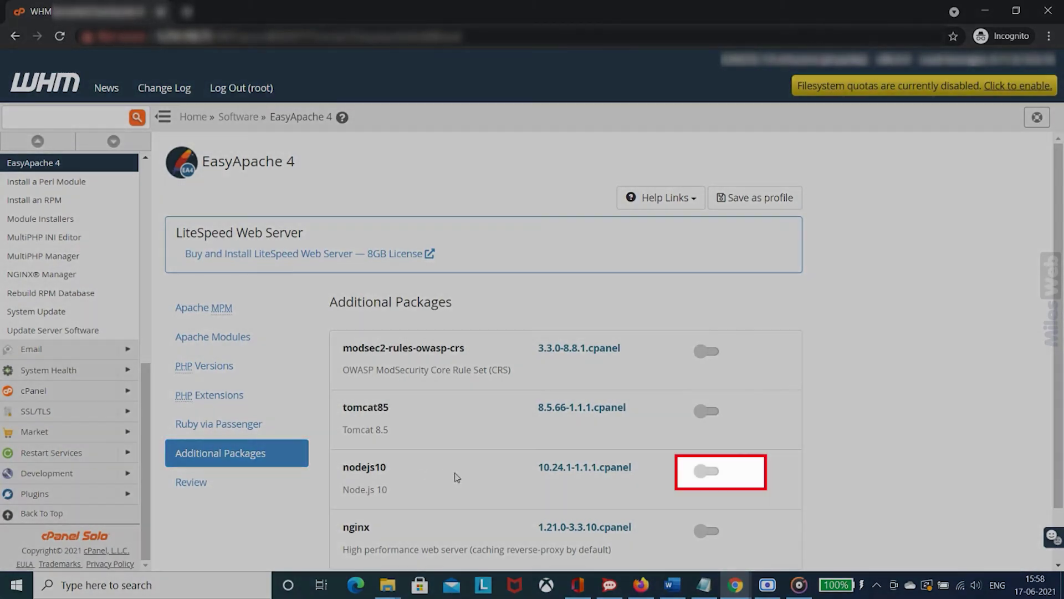
# Toggle nodejs10 on under Additional Packages and continue to the Review step.
pyautogui.click(705, 471)
pyautogui.scroll(-1, 671, 479)
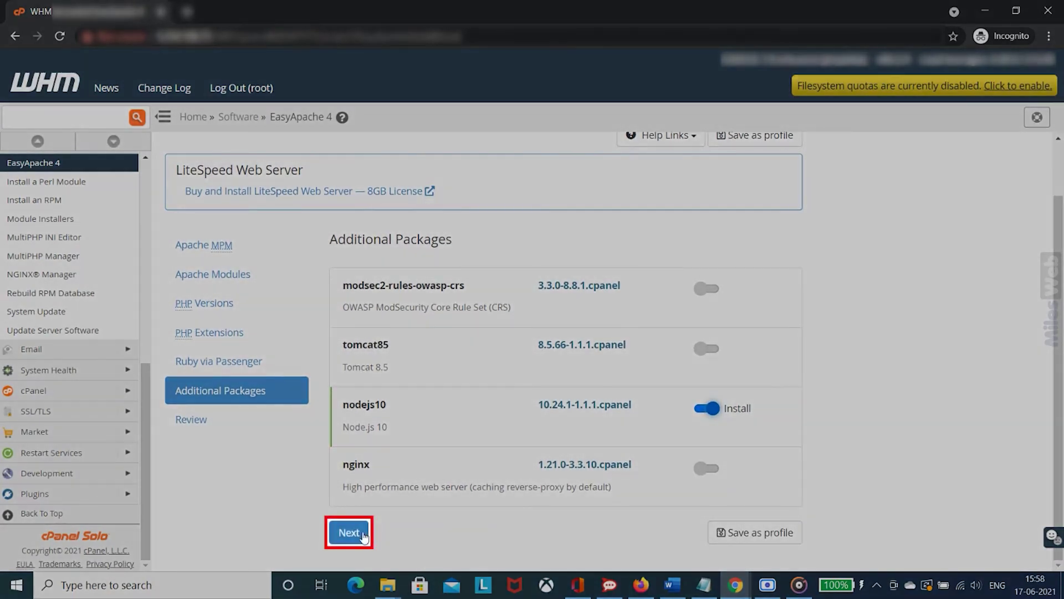
pyautogui.click(361, 533)
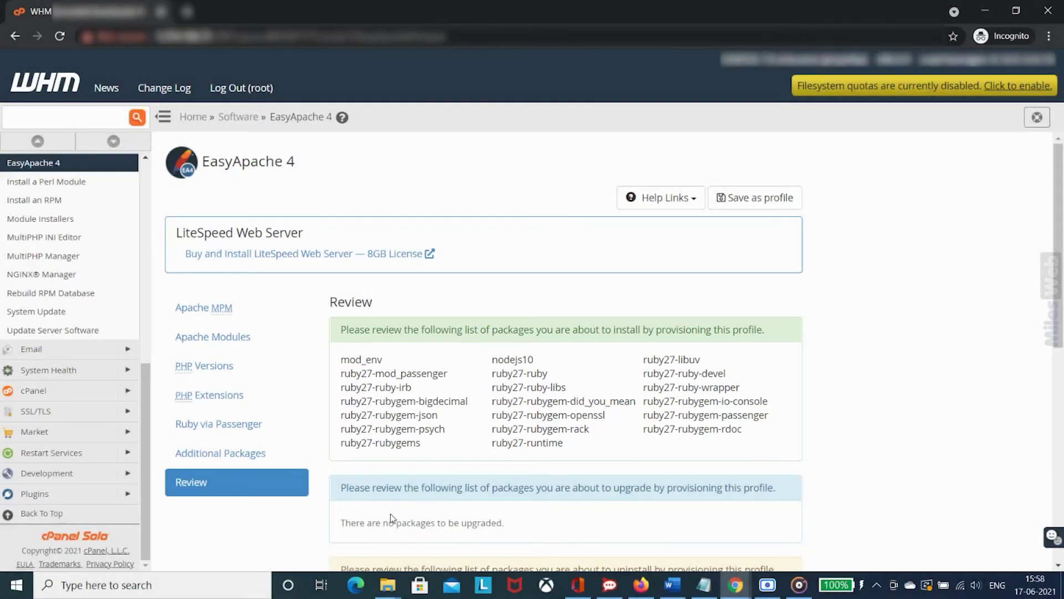
pyautogui.scroll(-1, 390, 513)
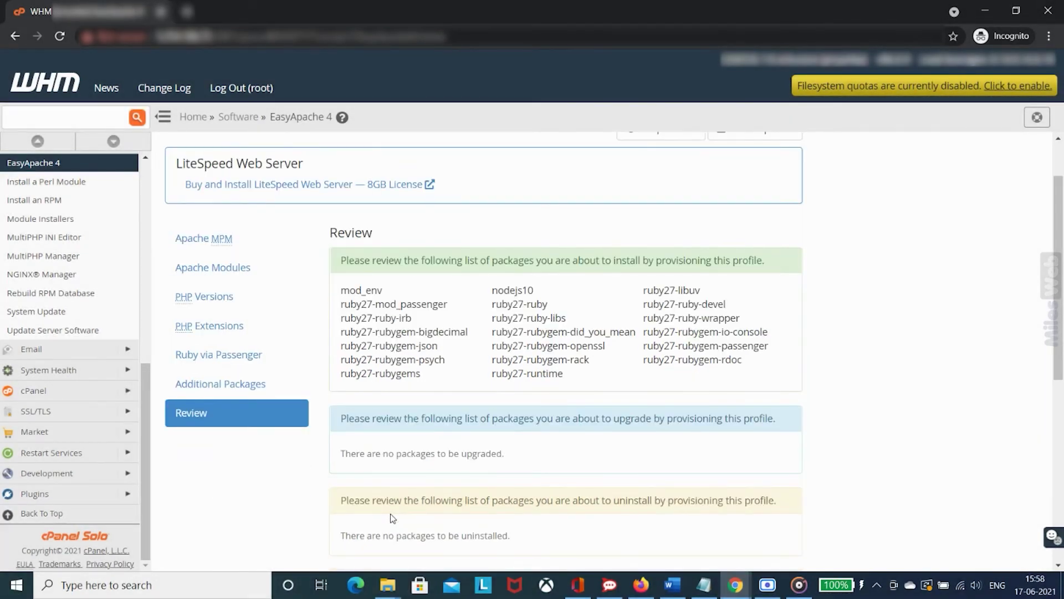
pyautogui.scroll(-1, 390, 513)
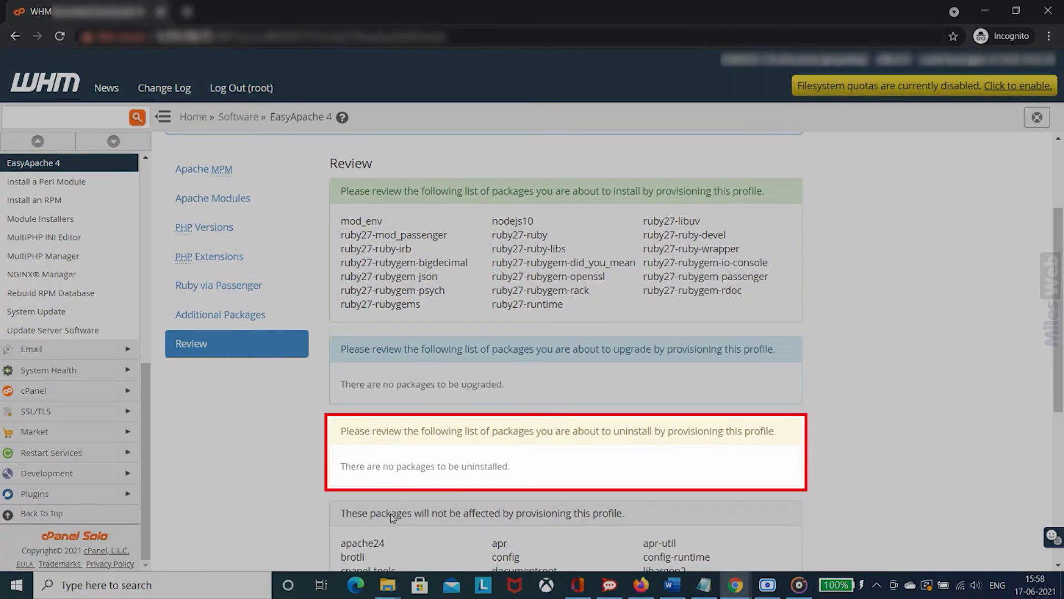
pyautogui.scroll(-1, 390, 513)
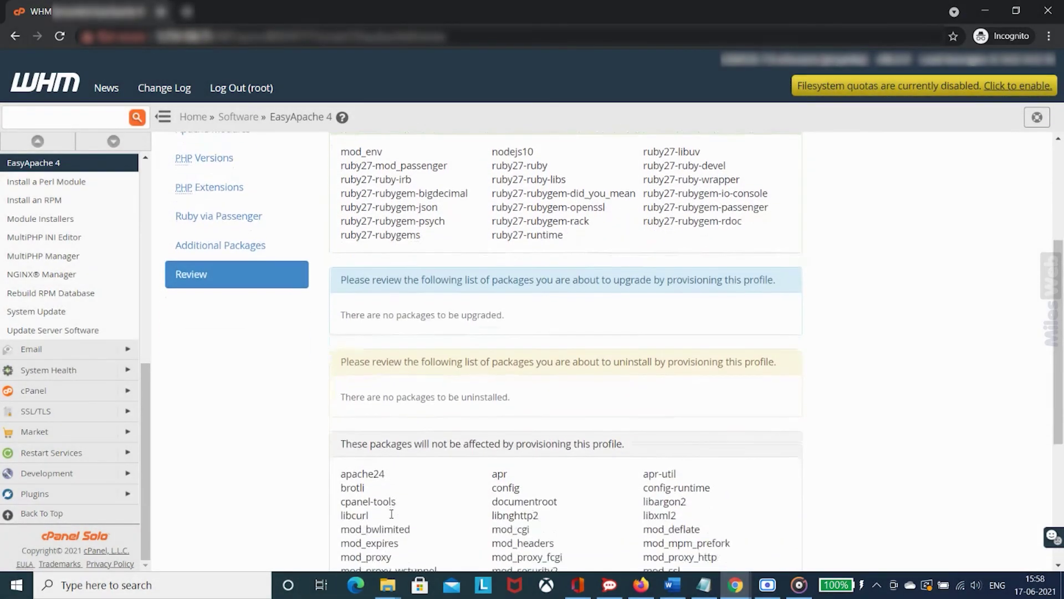
pyautogui.scroll(-1, 391, 514)
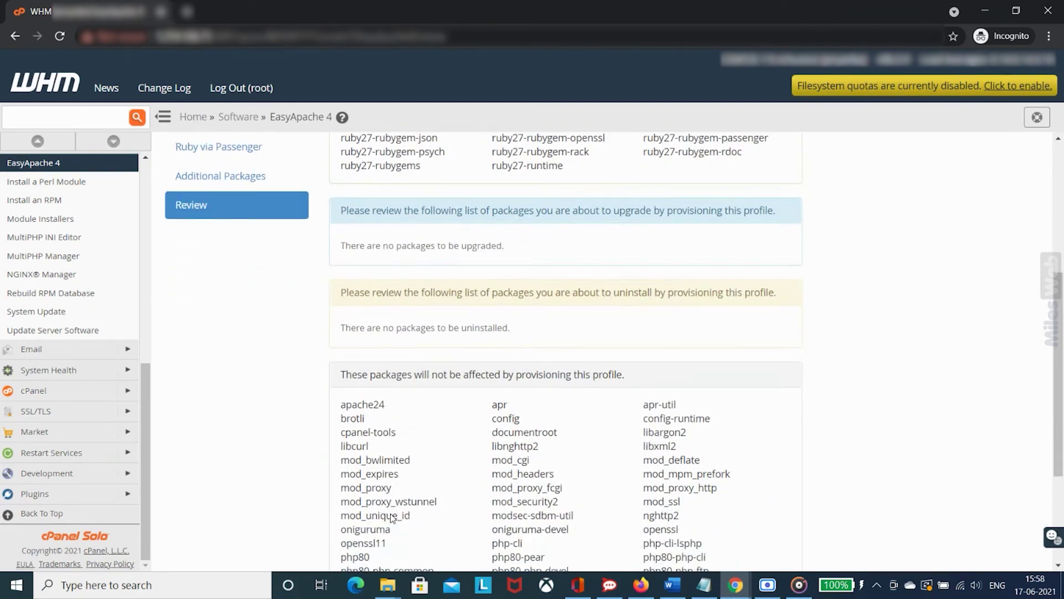
pyautogui.scroll(-3, 391, 517)
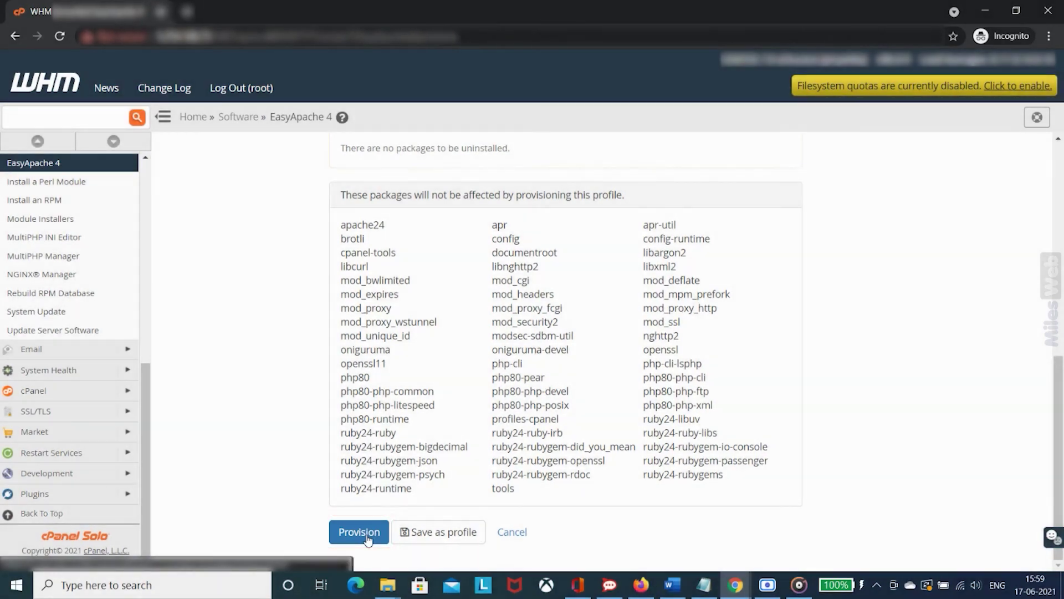
# Provision the profile so mod_env, nodejs10 and the ruby27 Passenger packages get installed.
pyautogui.click(360, 532)
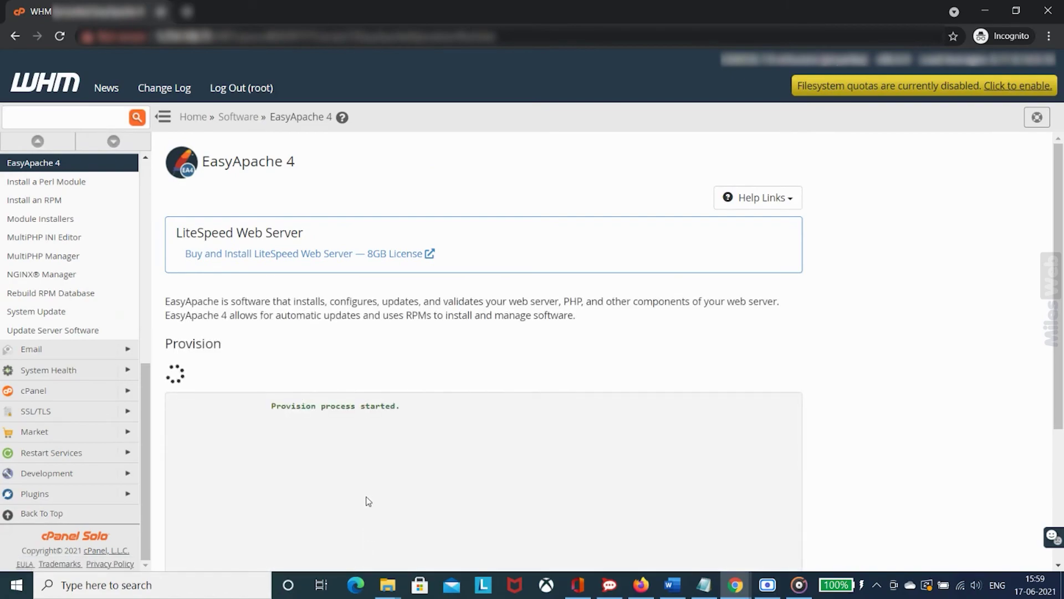
pyautogui.scroll(-5, 705, 458)
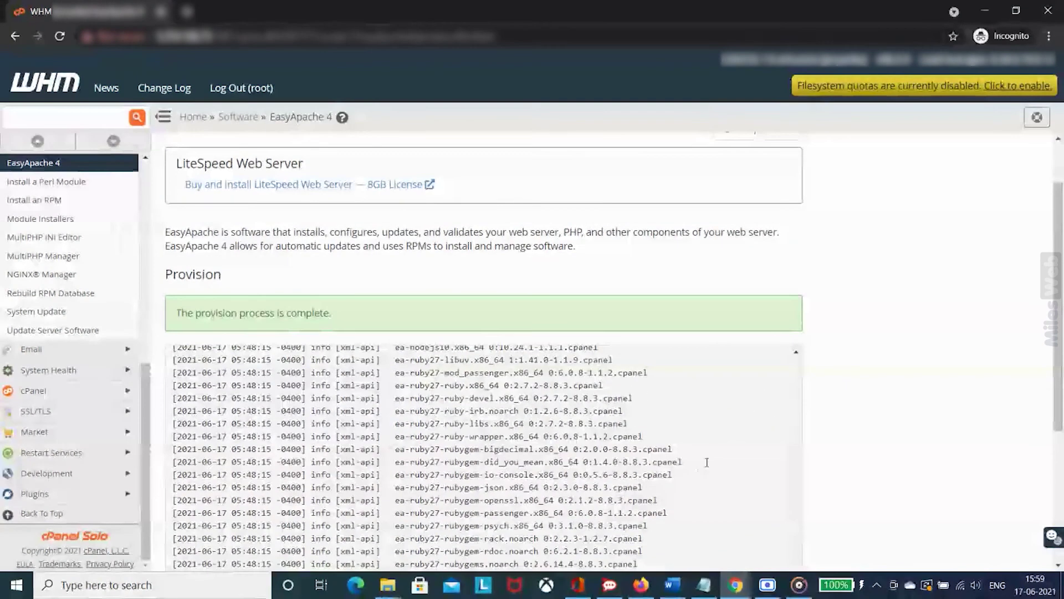